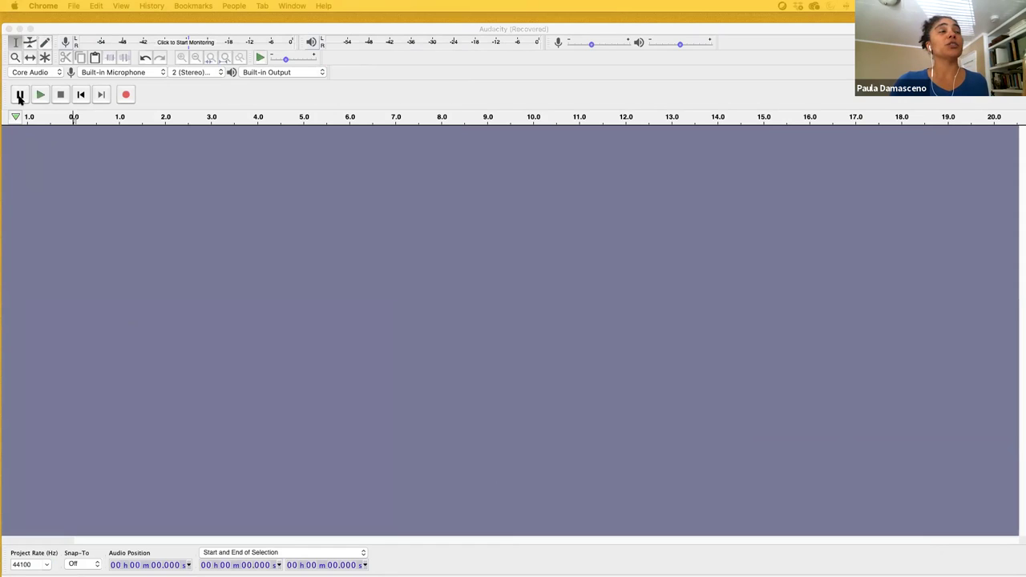
# Start a paused recording on a new stereo track and slightly raise the recording volume
pyautogui.click(20, 96)
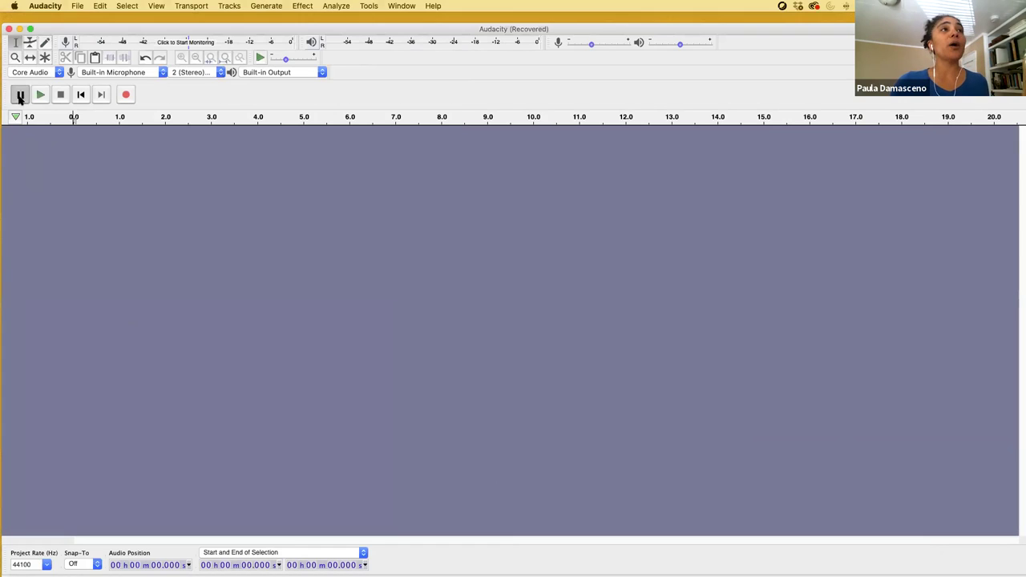
pyautogui.click(127, 95)
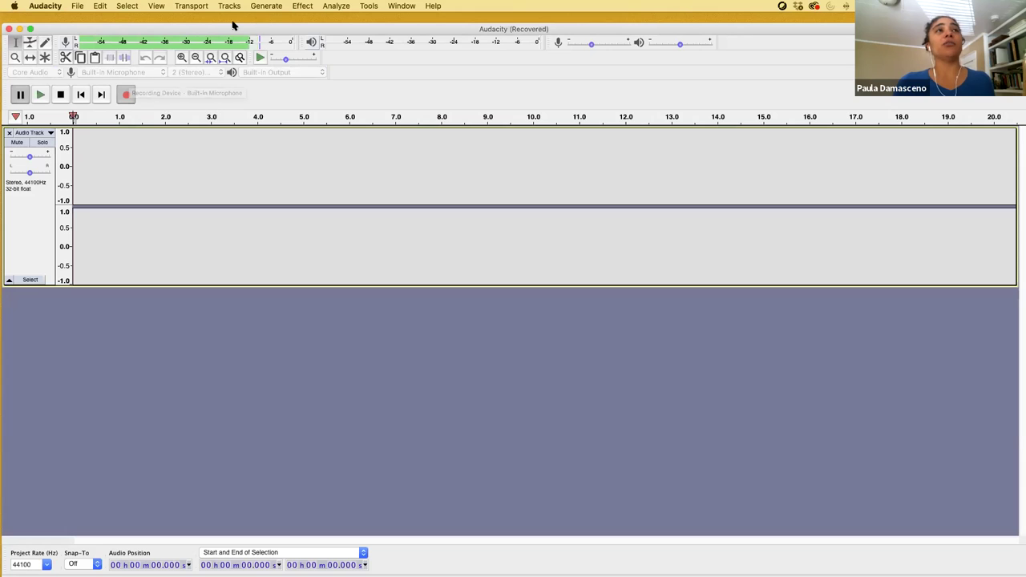
pyautogui.moveTo(228, 23); pyautogui.dragTo(223, 12)
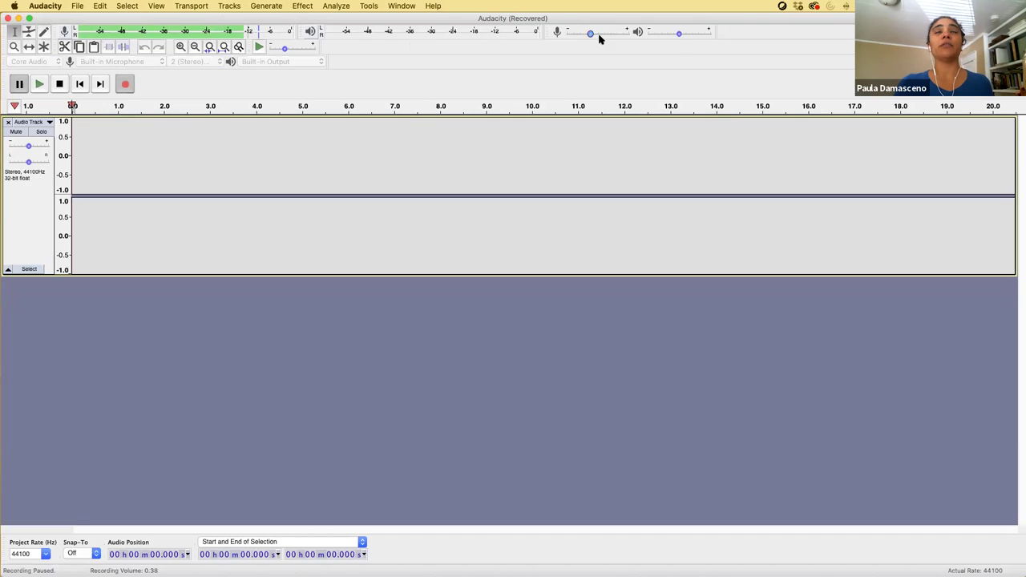
pyautogui.moveTo(591, 36)
pyautogui.mouseDown()
pyautogui.moveTo(569, 36)
pyautogui.moveTo(592, 38)
pyautogui.mouseUp()
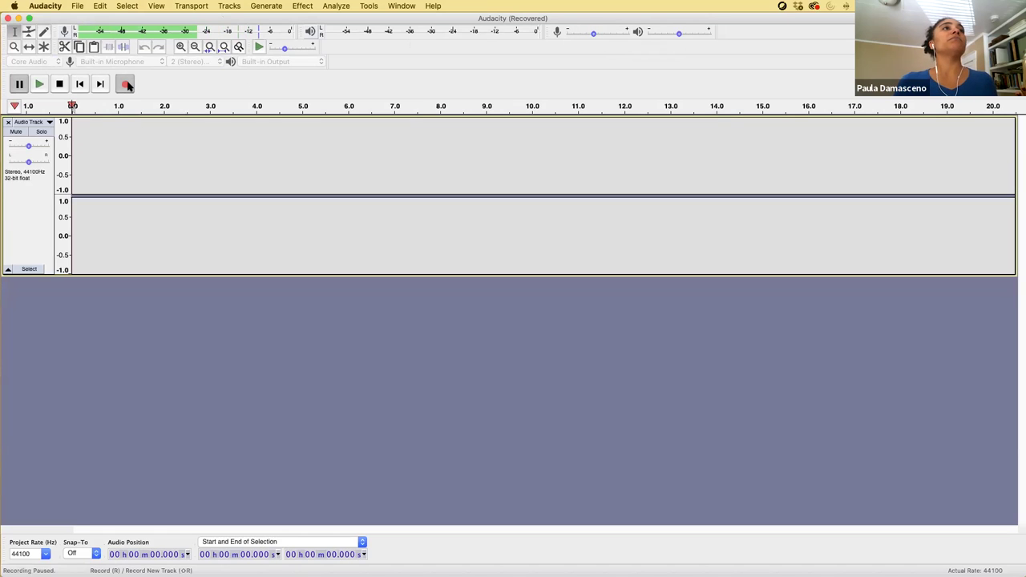
# Record a short voice test of about 4.7 seconds, pausing and resuming once along the way and ending paused
pyautogui.click(19, 85)
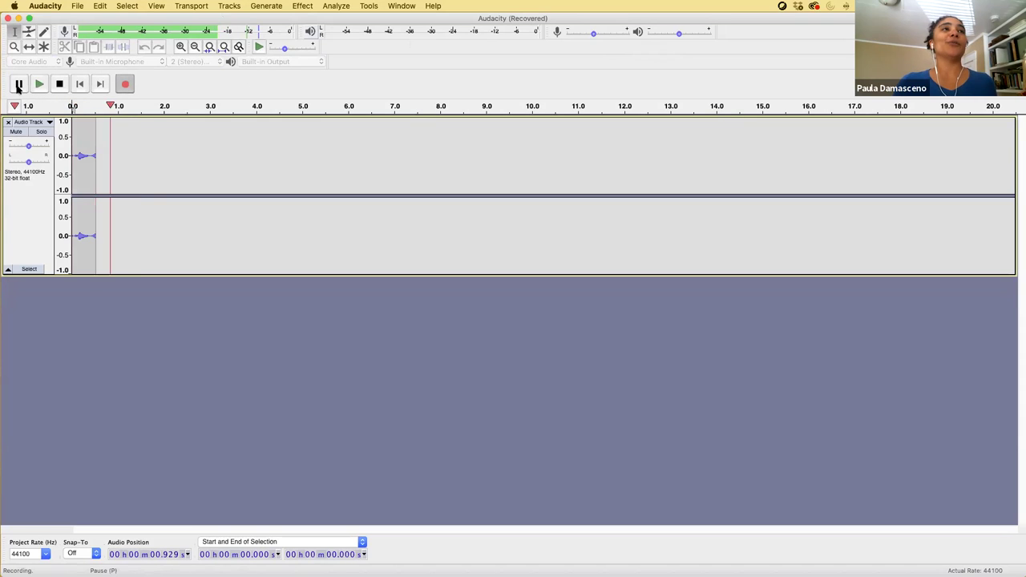
pyautogui.click(19, 85)
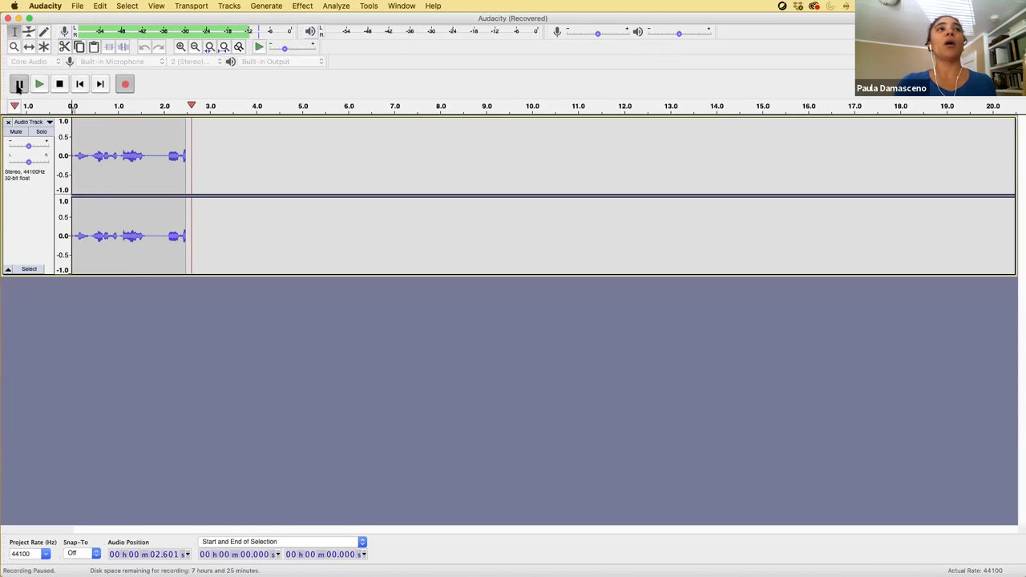
pyautogui.click(19, 85)
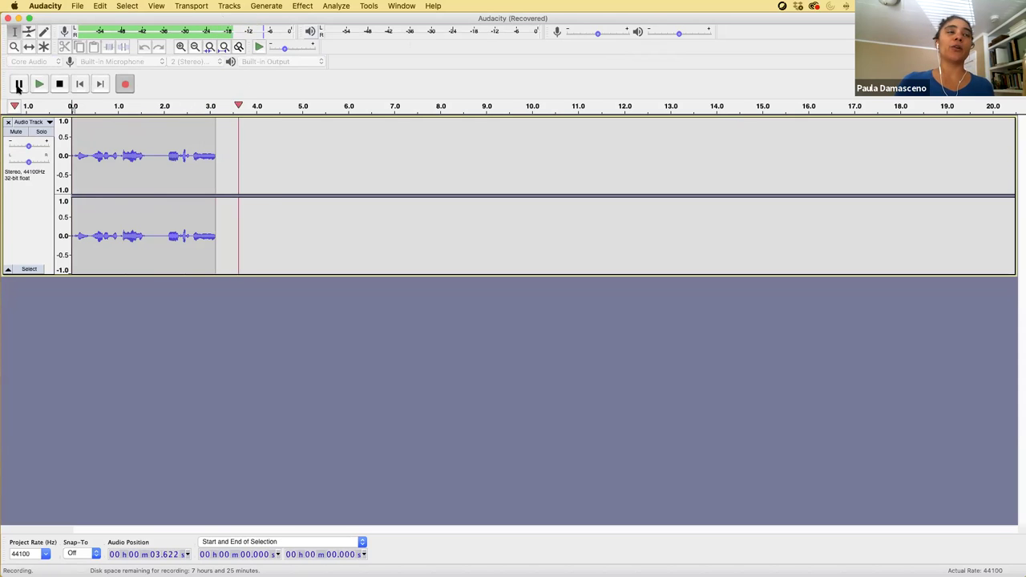
pyautogui.click(18, 85)
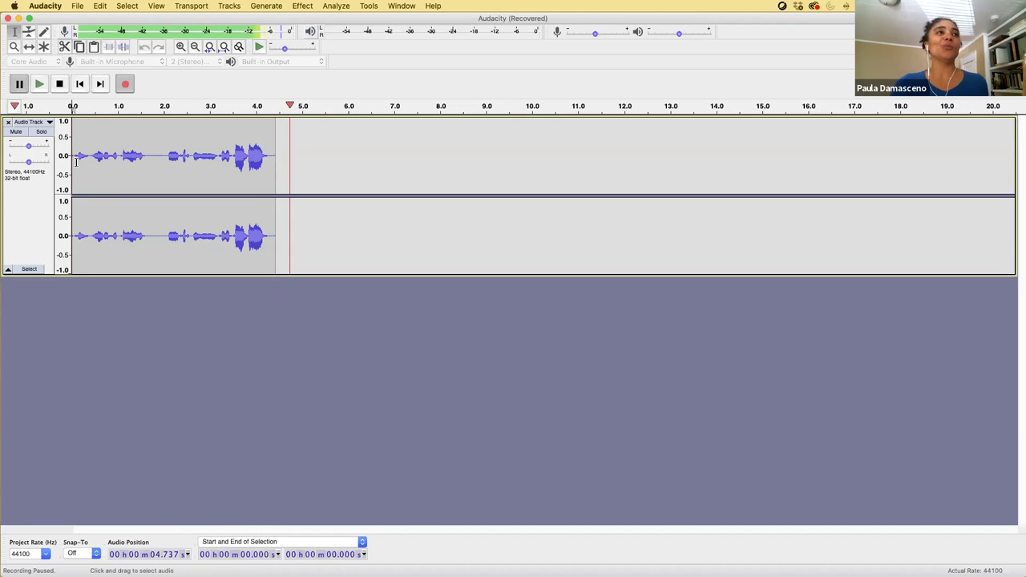
# Bring up the MP3 export settings for the test recording, cancel the export, and remove the recorded track
pyautogui.click(82, 6)
pyautogui.moveTo(103, 83)
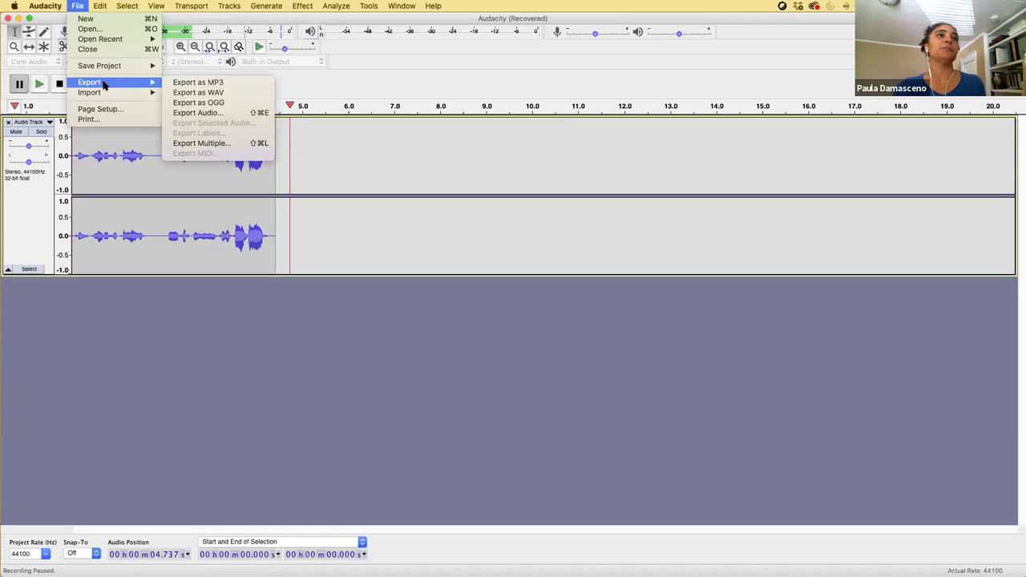
pyautogui.click(186, 85)
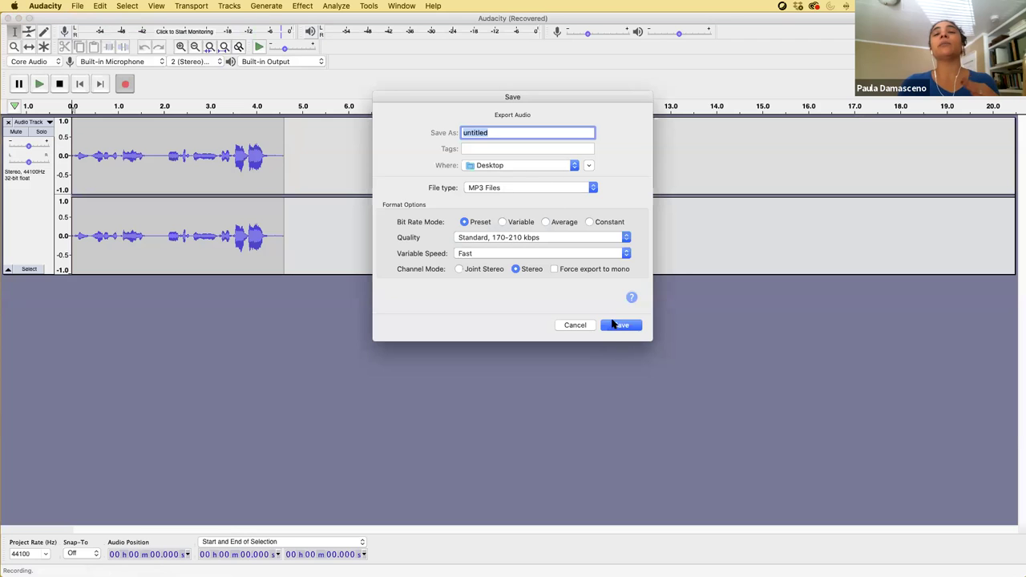
pyautogui.click(574, 326)
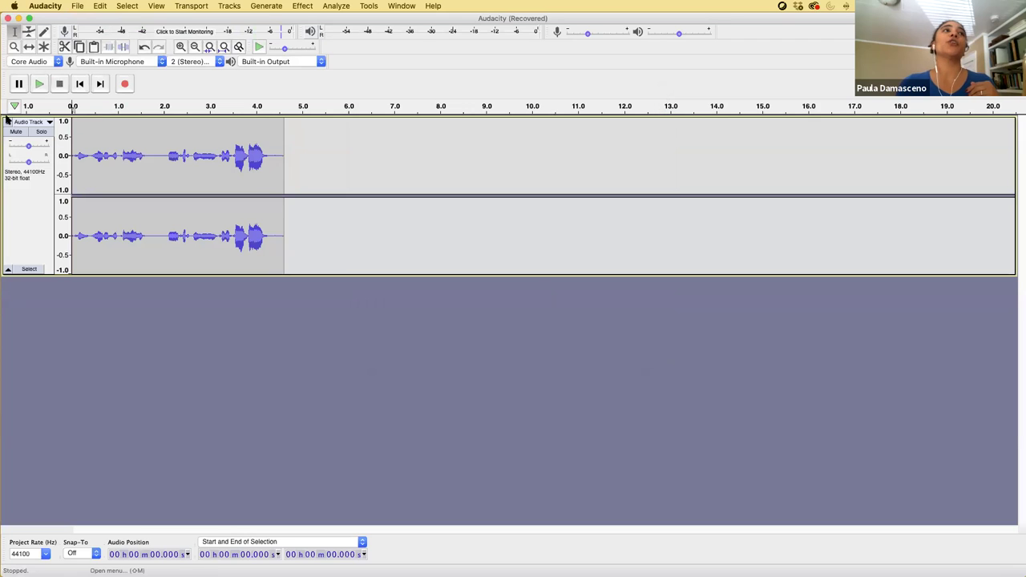
pyautogui.click(6, 123)
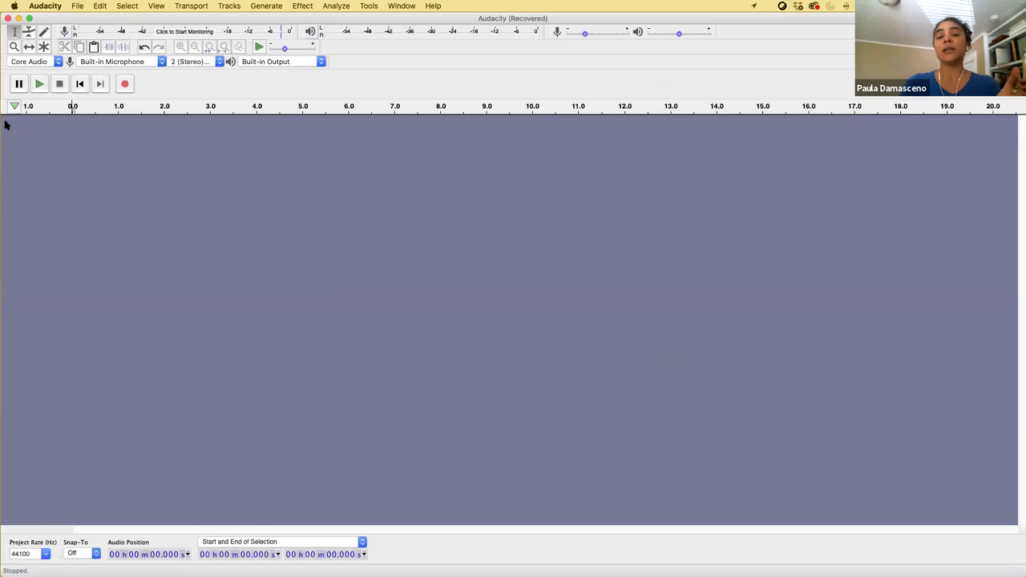
# Import the audio file IntroConc.mp3 from the Desktop into the empty project
pyautogui.click(78, 6)
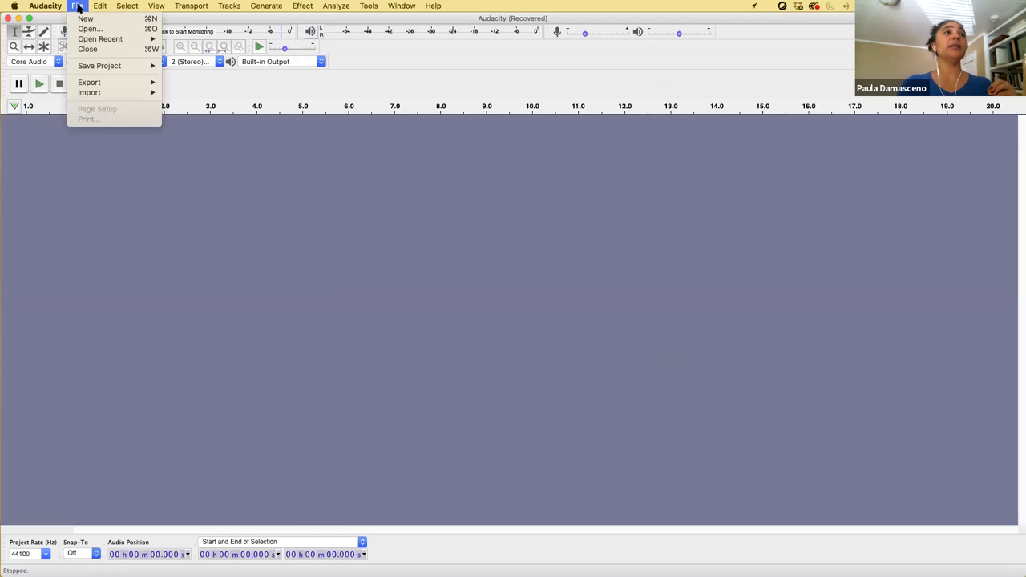
pyautogui.moveTo(144, 92)
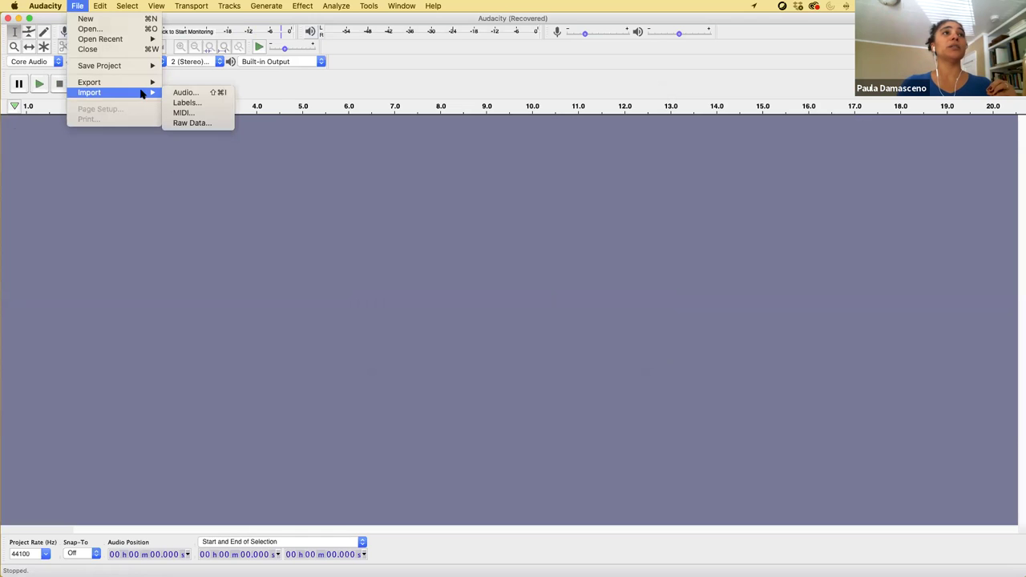
pyautogui.click(182, 93)
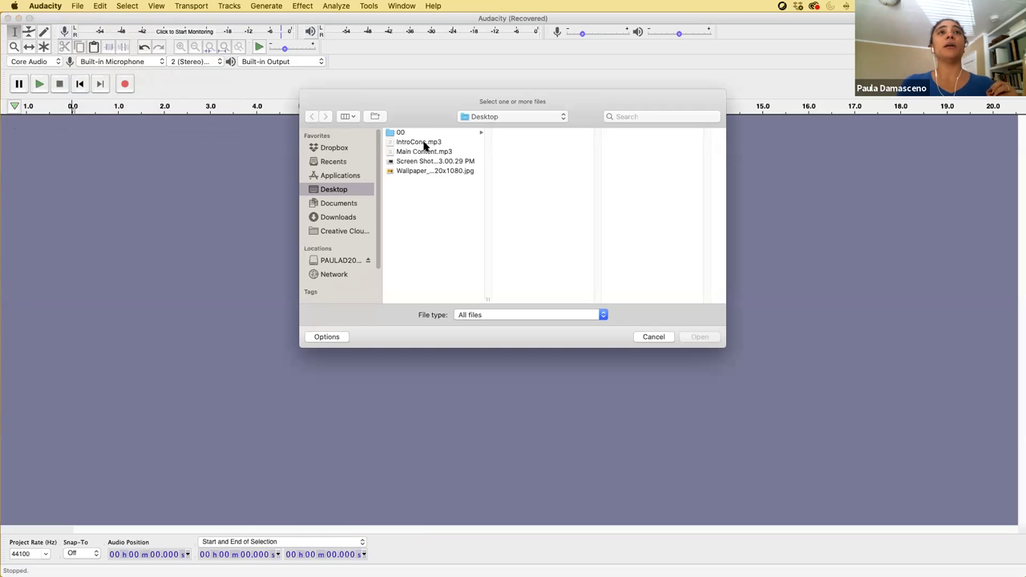
pyautogui.click(427, 144)
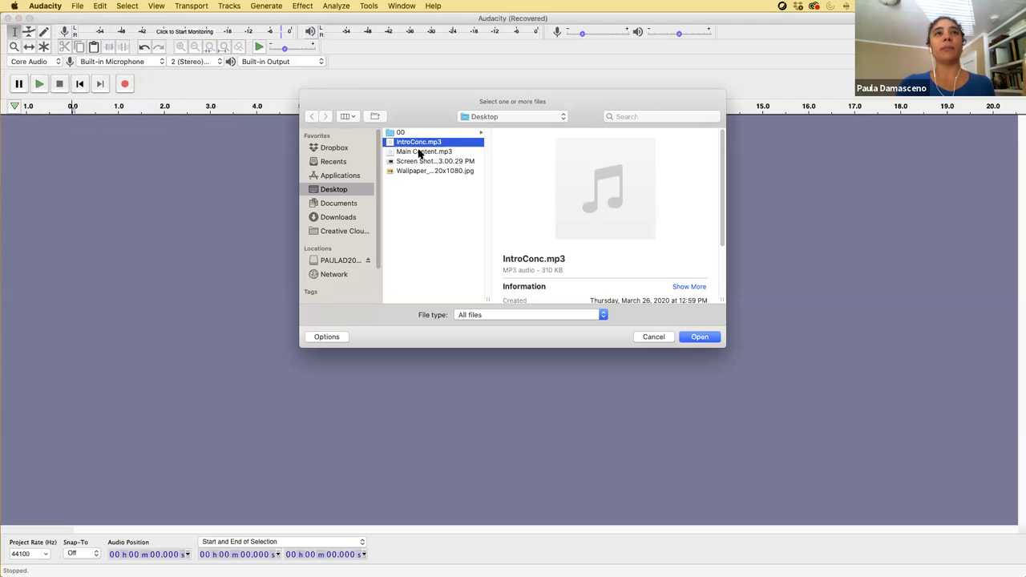
pyautogui.click(702, 337)
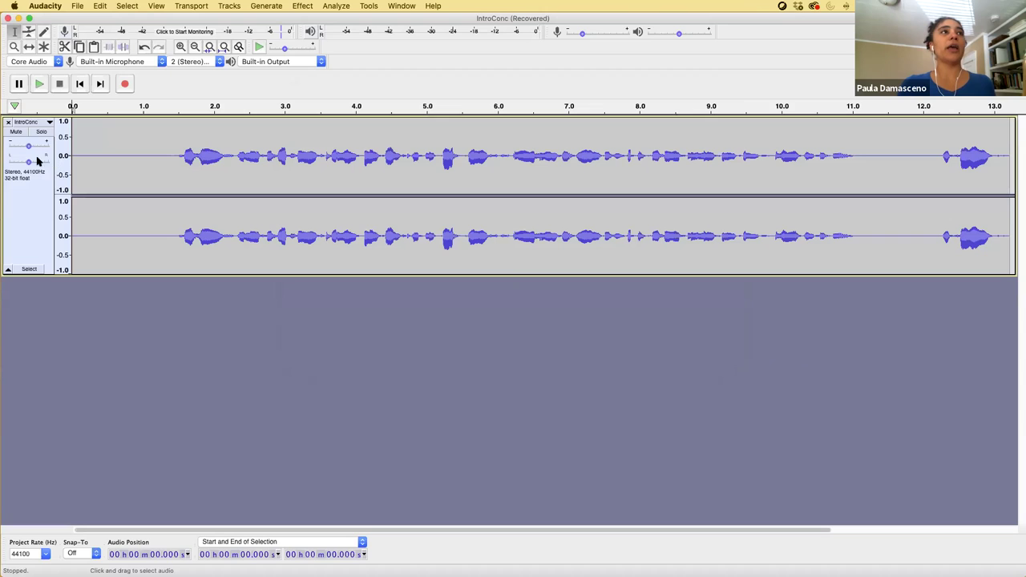
# Import Main Content.mp3 from the Desktop as a second audio track
pyautogui.click(77, 5)
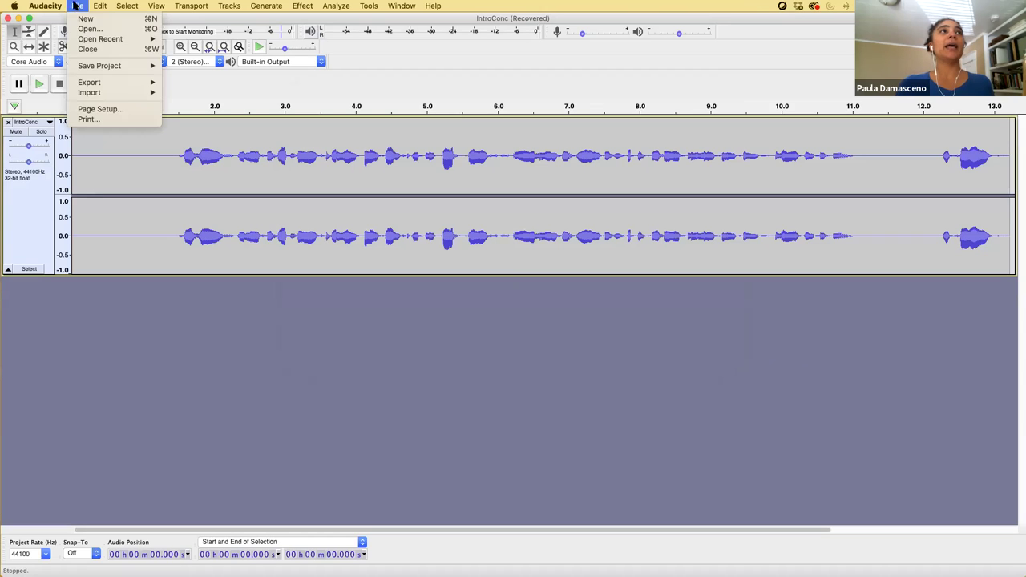
pyautogui.moveTo(128, 89)
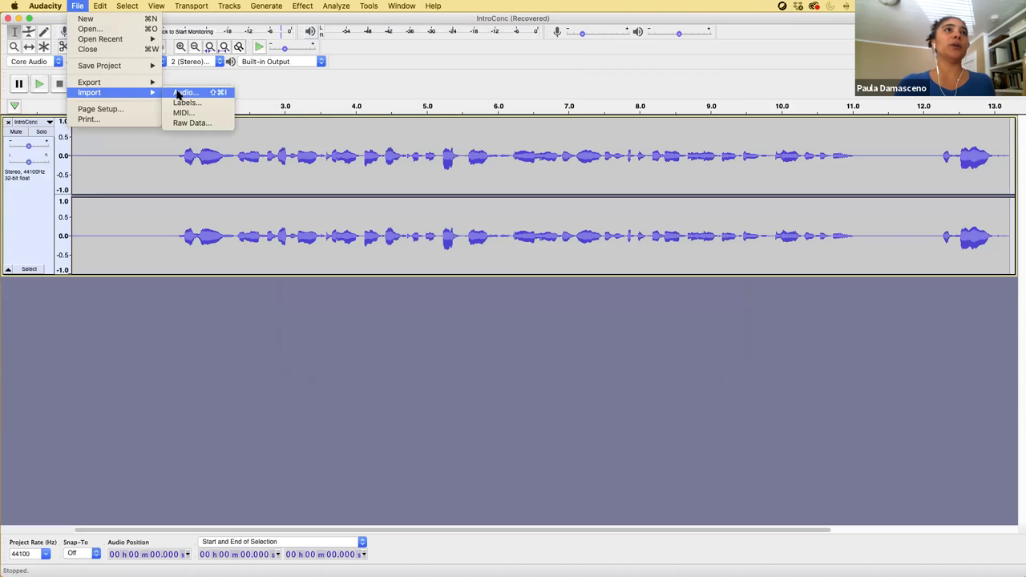
pyautogui.click(577, 299)
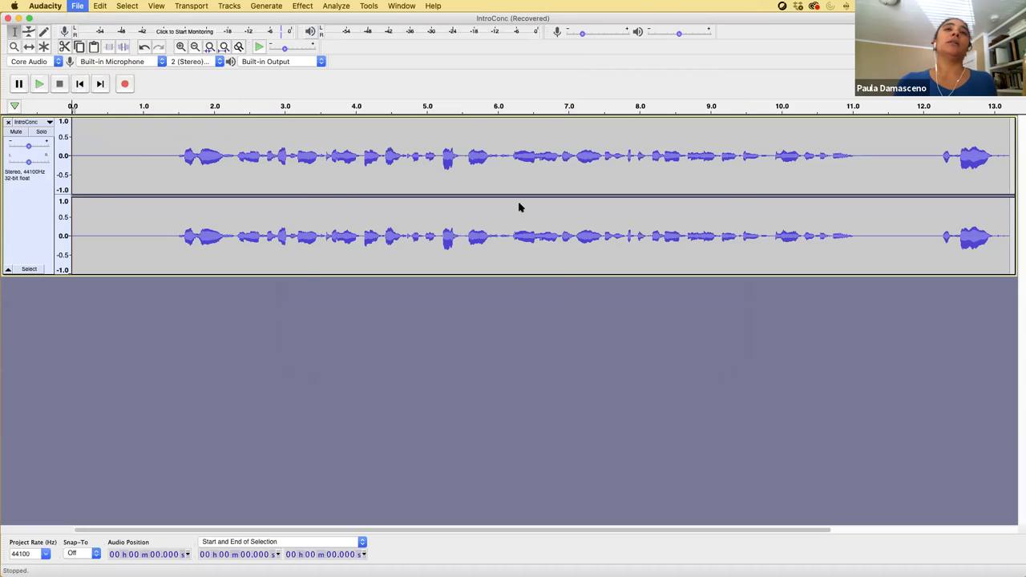
pyautogui.click(422, 151)
pyautogui.click(694, 336)
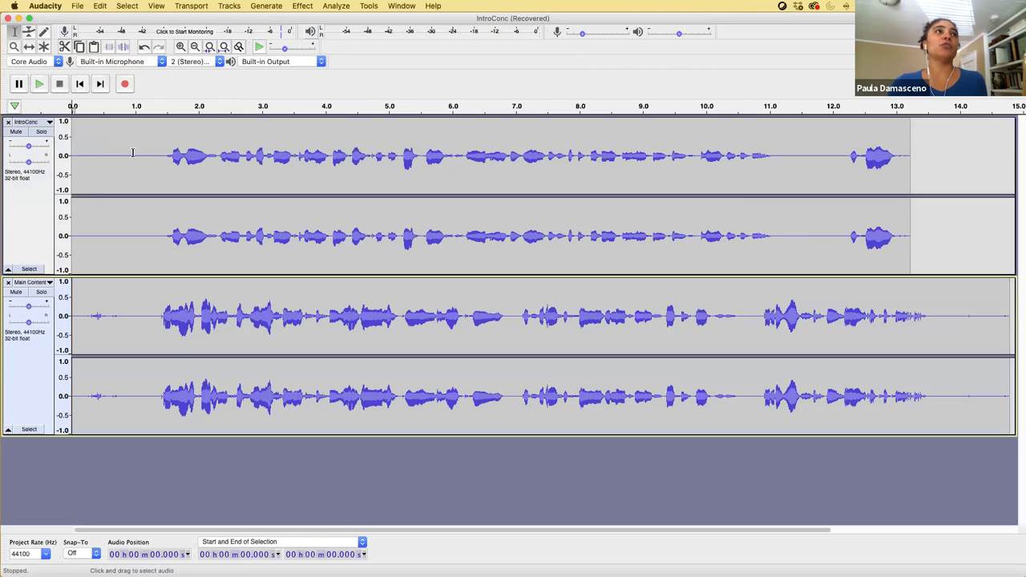
# Time-shift the IntroConc clip so that it starts at about 3.1 seconds
pyautogui.click(28, 47)
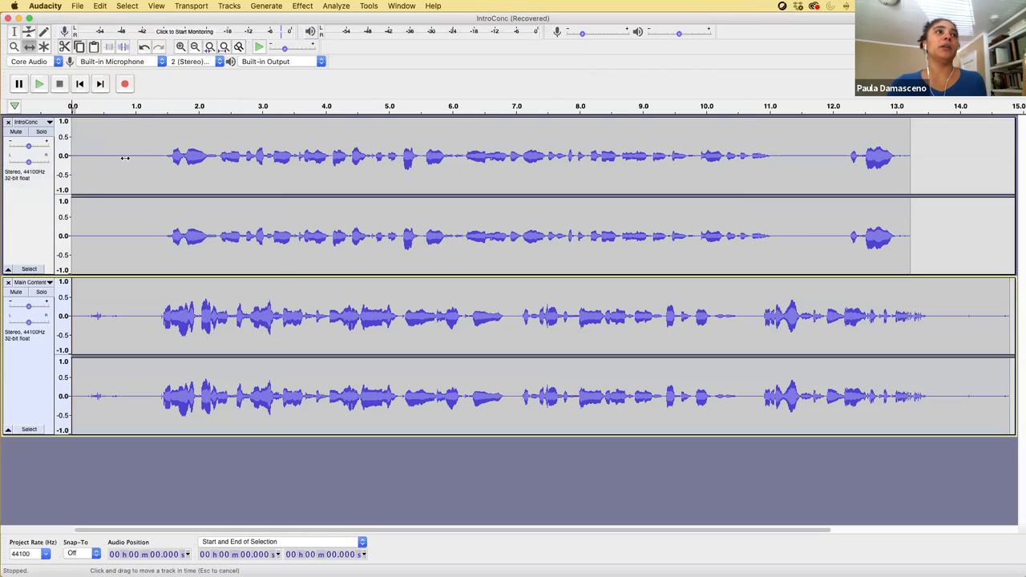
pyautogui.moveTo(140, 174); pyautogui.dragTo(310, 174)
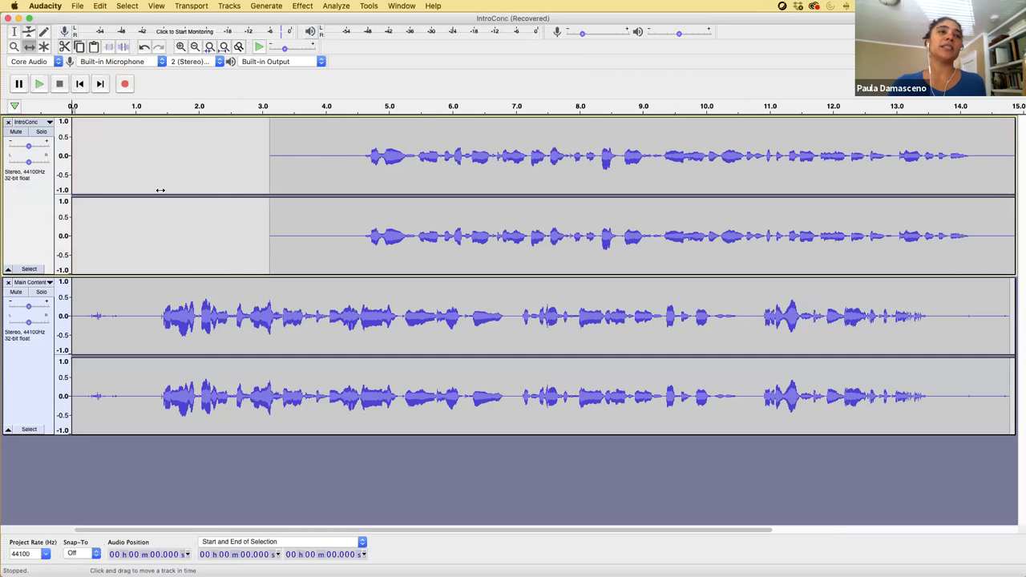
# Switch to the Selection tool and place the cursor in the Main Content track at about 6.2 seconds
pyautogui.click(17, 34)
pyautogui.click(479, 320)
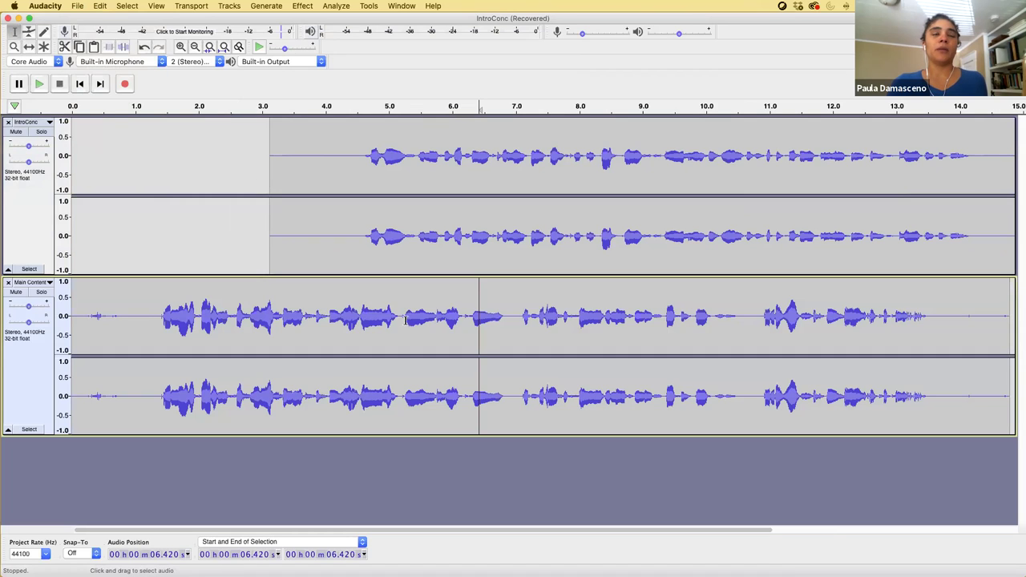
pyautogui.click(476, 326)
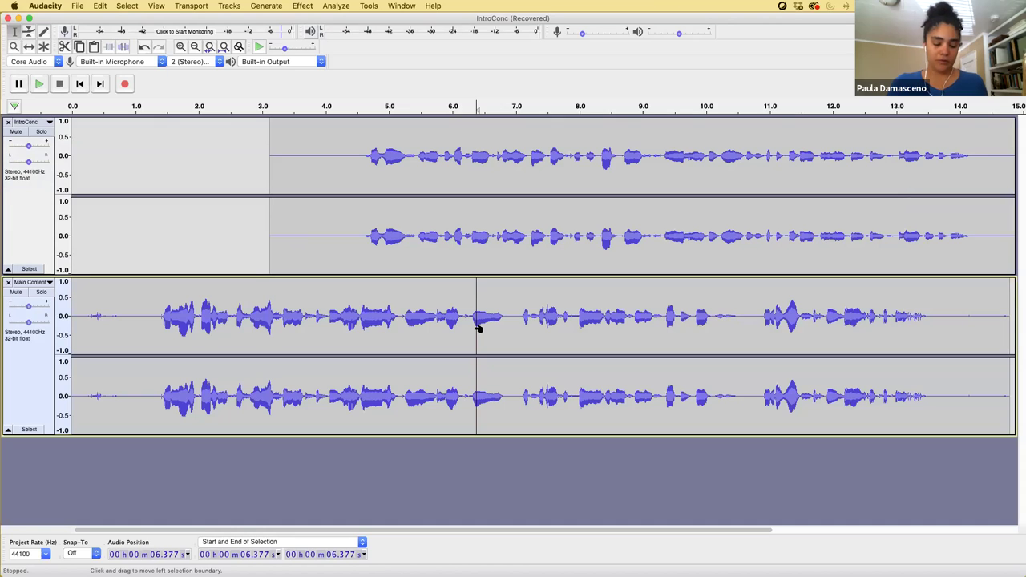
pyautogui.click(467, 321)
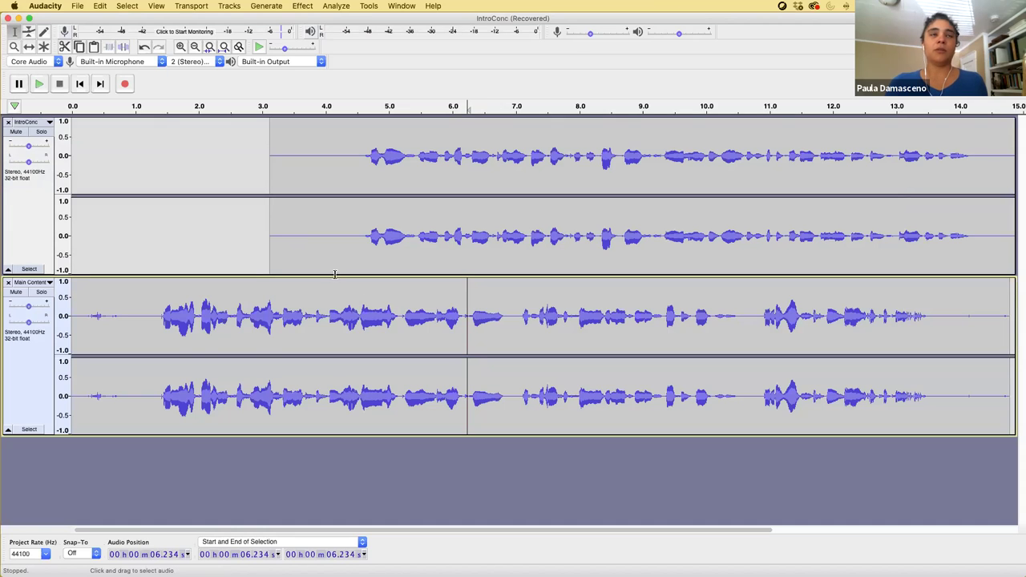
# Delete the quiet stretches from about 0.36 to 1.12 seconds in Main Content and from about 3.08 to 4.20 seconds in IntroConc
pyautogui.hscroll(1, 80, 316)
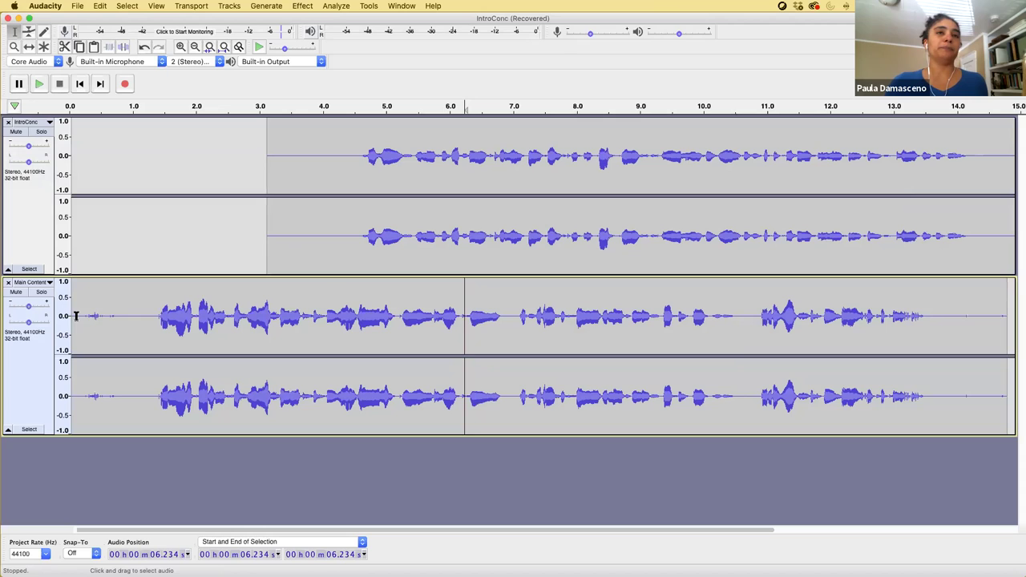
pyautogui.moveTo(91, 316); pyautogui.dragTo(139, 334)
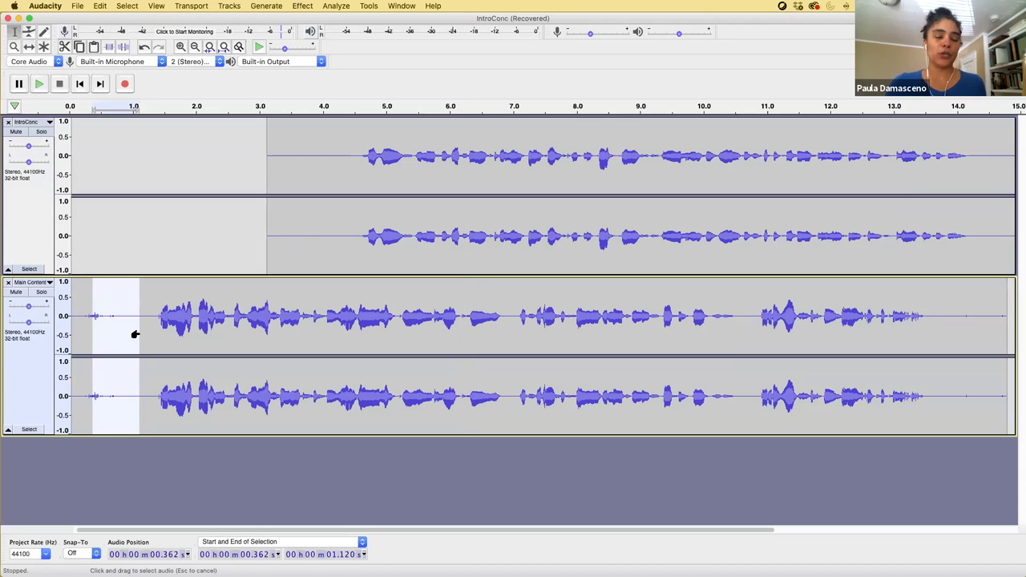
pyautogui.press('Delete')
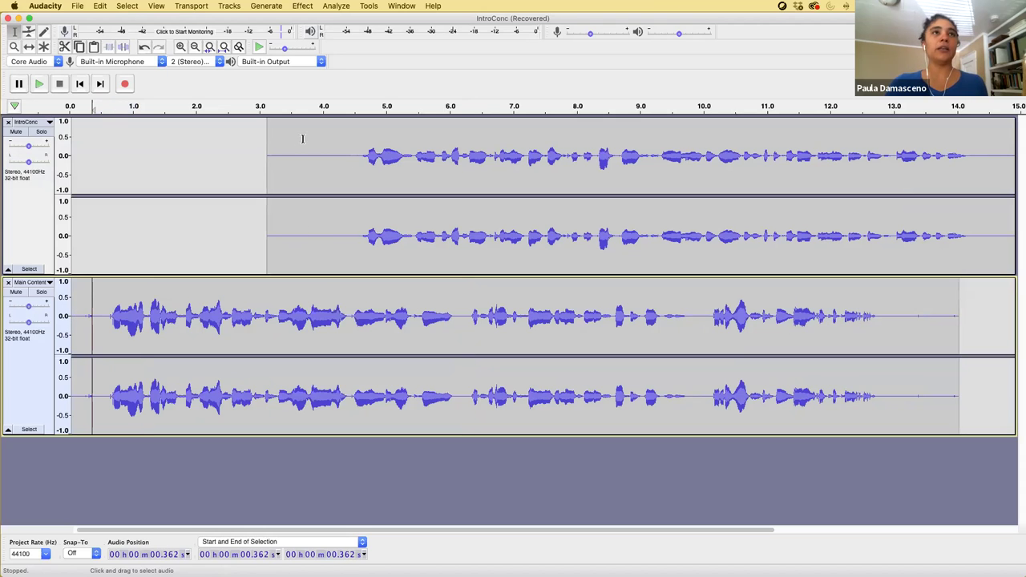
pyautogui.moveTo(263, 146); pyautogui.dragTo(332, 167)
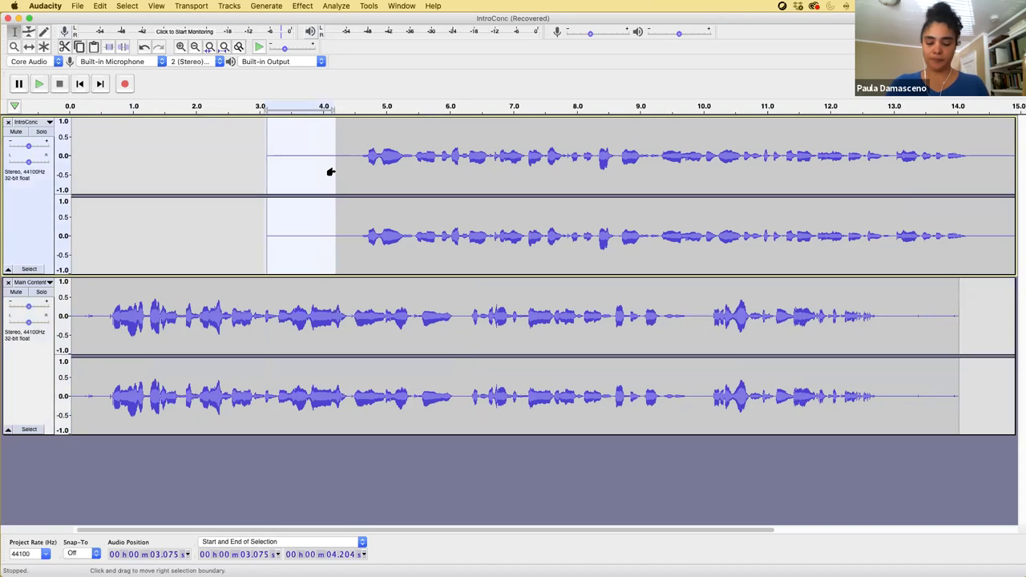
pyautogui.press('Delete')
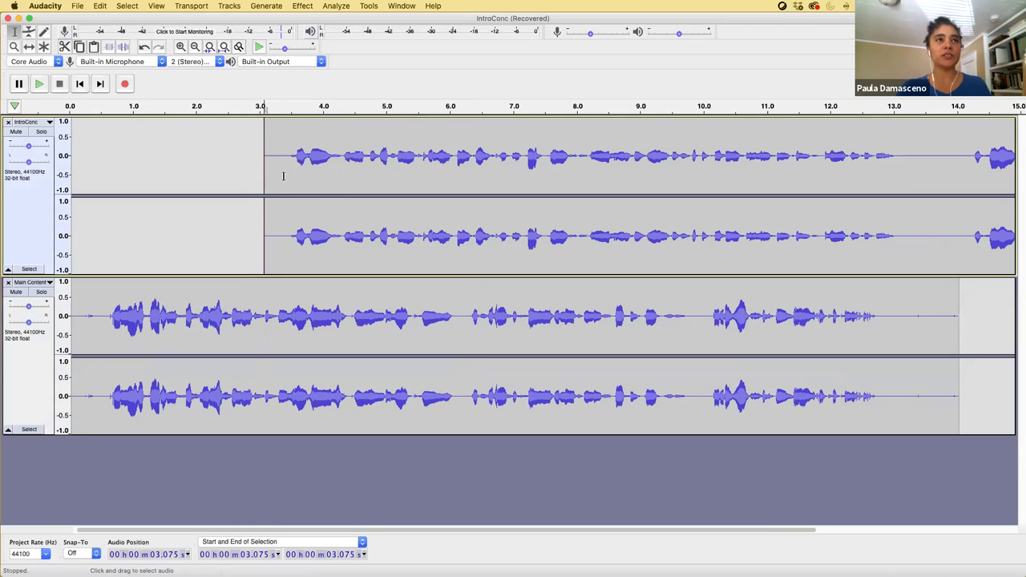
# Time-shift the trimmed IntroConc clip so that it starts at about 5 seconds
pyautogui.click(29, 46)
pyautogui.moveTo(328, 163); pyautogui.dragTo(412, 164)
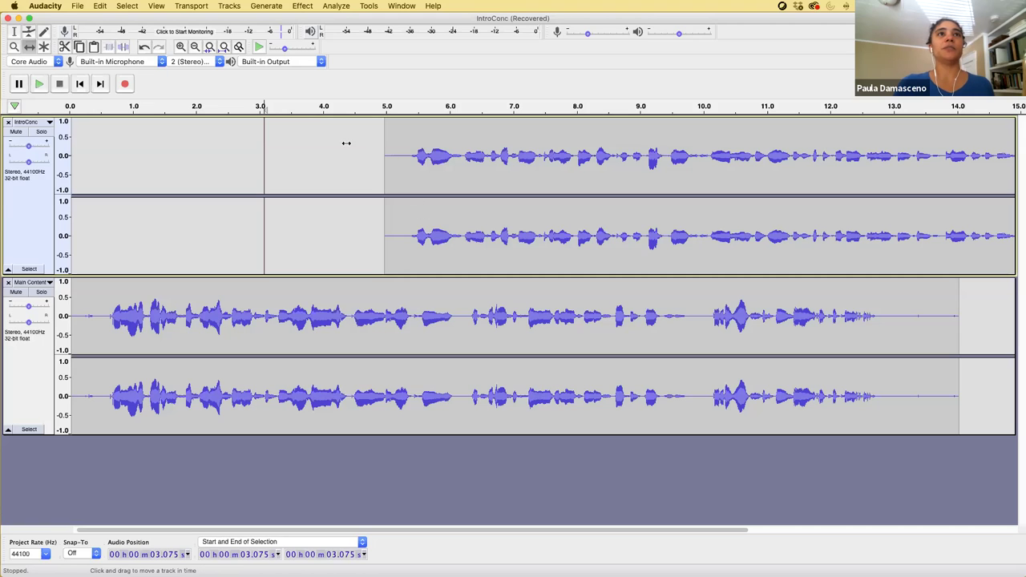
# Return to the Selection tool and place the cursor in the Main Content track at about 3.63 seconds
pyautogui.click(16, 35)
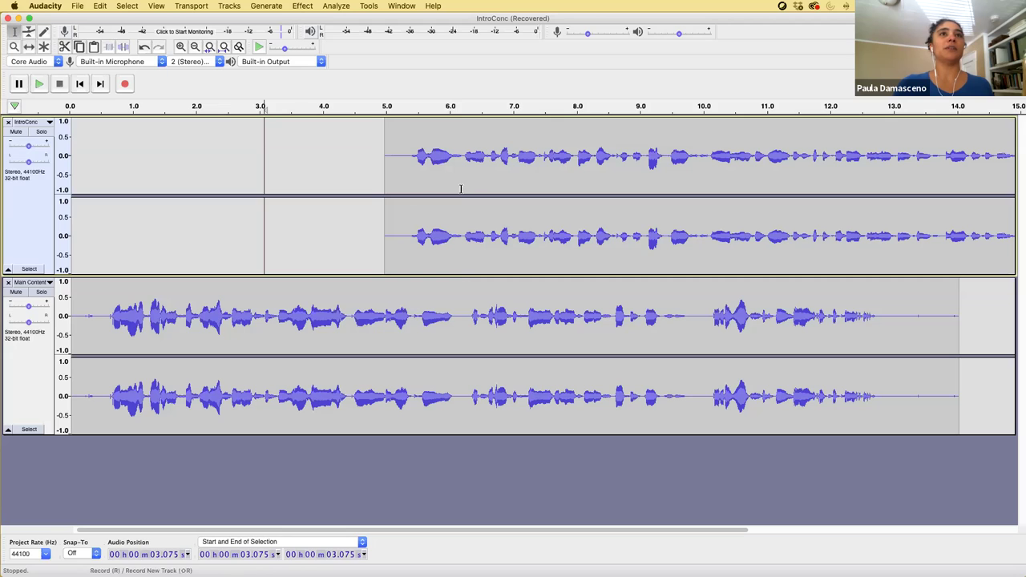
pyautogui.click(403, 319)
pyautogui.click(300, 317)
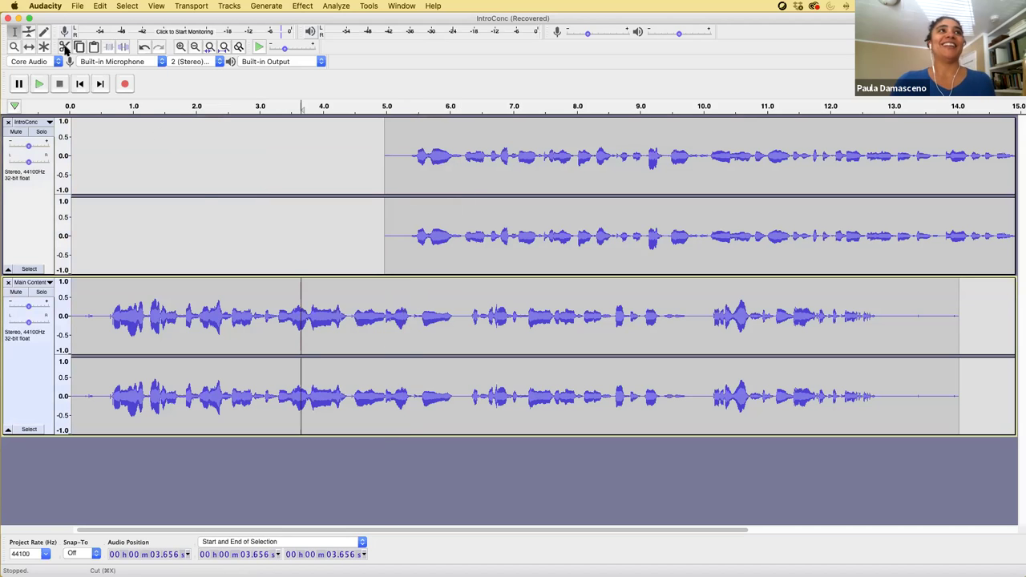
pyautogui.click(299, 340)
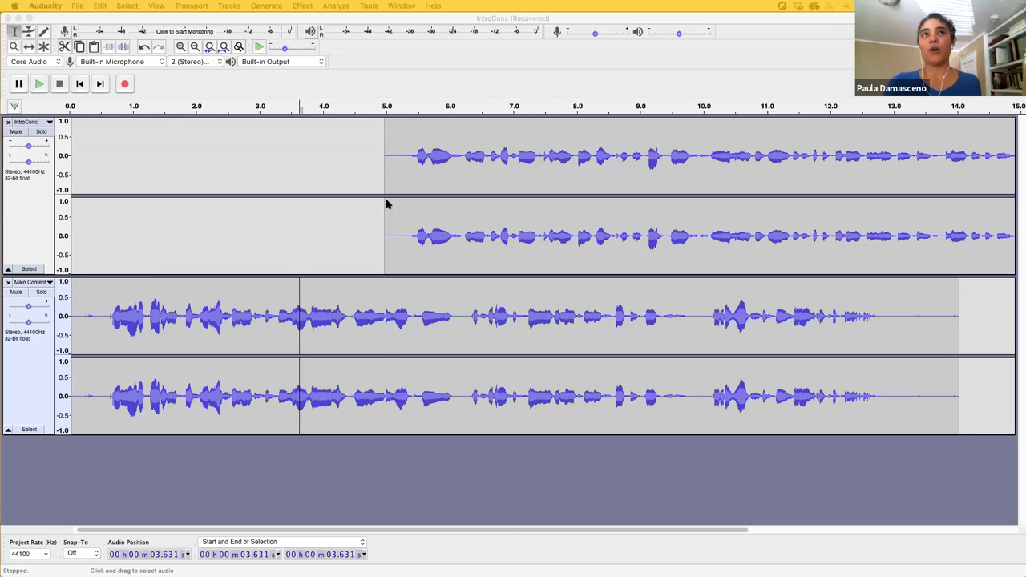
# Shape the IntroConc clip's amplitude envelope to fade in from about 5.0 to 5.4 seconds and hold at about 0.5
pyautogui.click(29, 34)
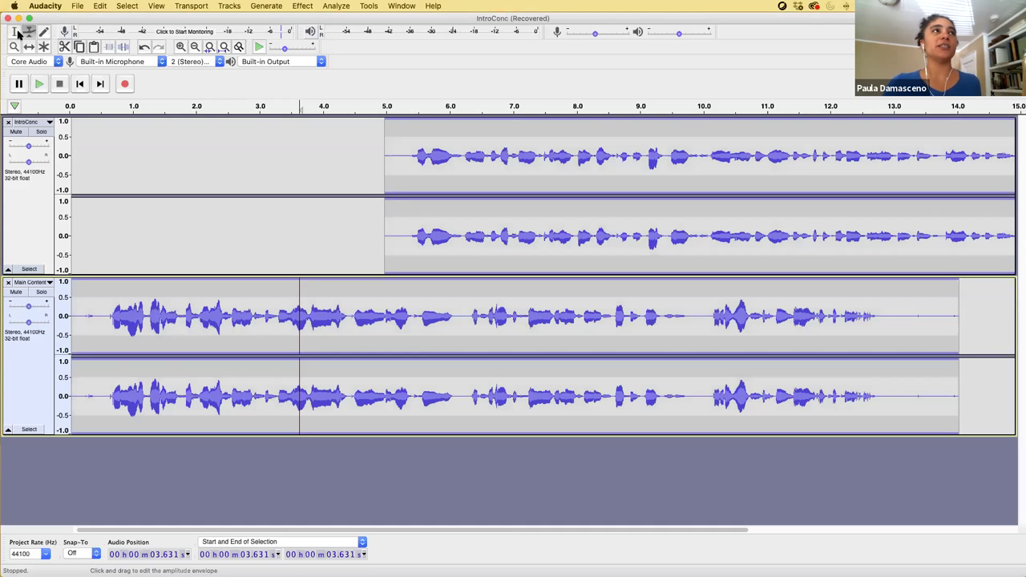
pyautogui.moveTo(389, 156)
pyautogui.mouseDown()
pyautogui.moveTo(411, 158)
pyautogui.moveTo(385, 146)
pyautogui.moveTo(385, 155)
pyautogui.mouseUp()
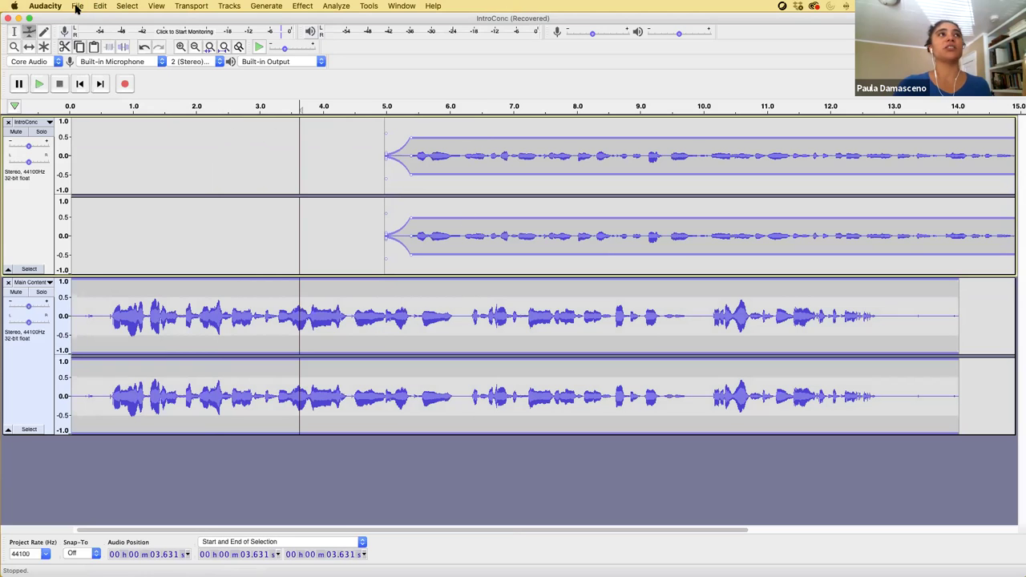
# Try to export both tracks as one MP3 file named test on the Desktop, proceeding as far as the artist name metadata
pyautogui.click(77, 7)
pyautogui.moveTo(125, 95)
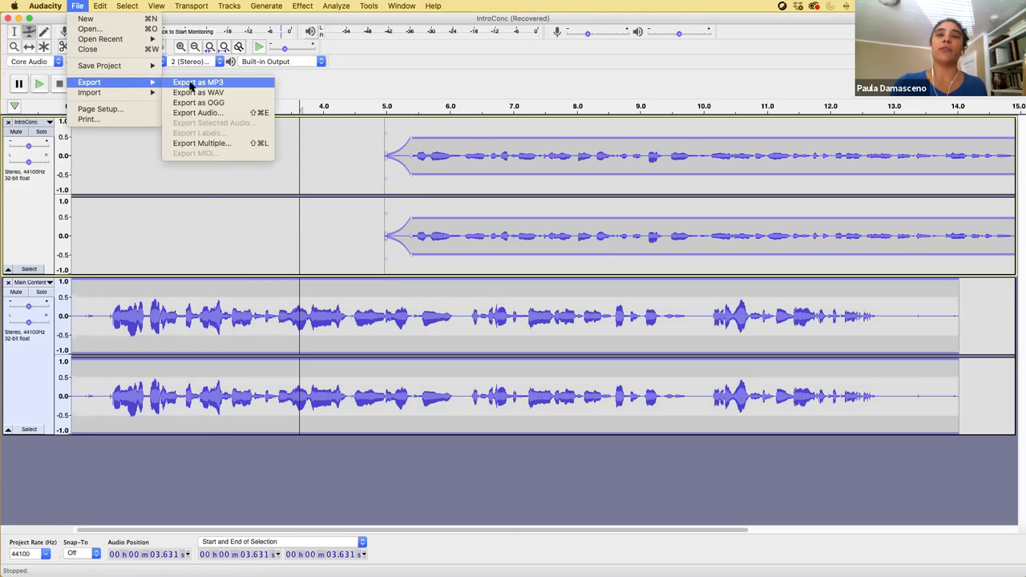
pyautogui.click(190, 83)
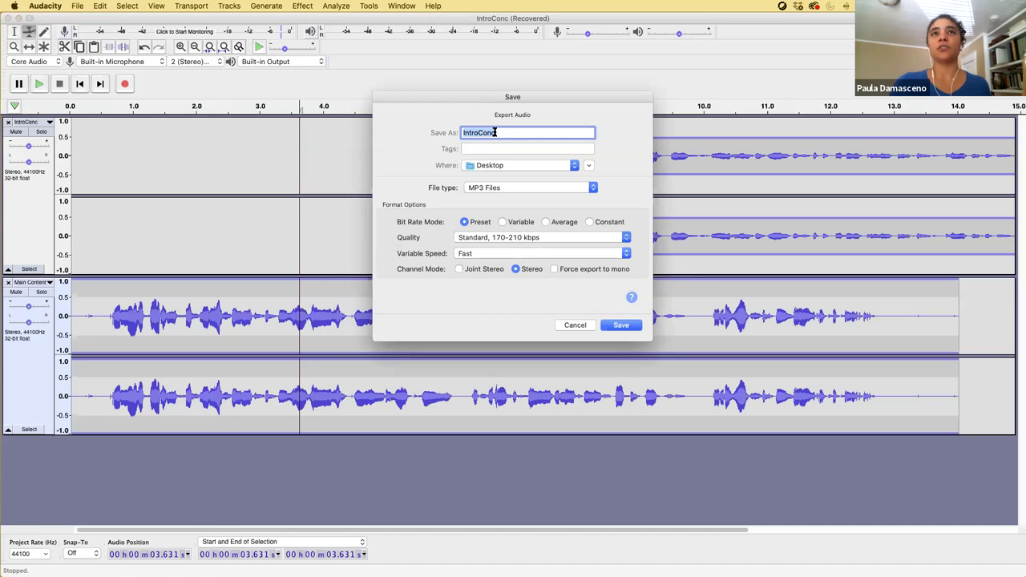
pyautogui.write('test')
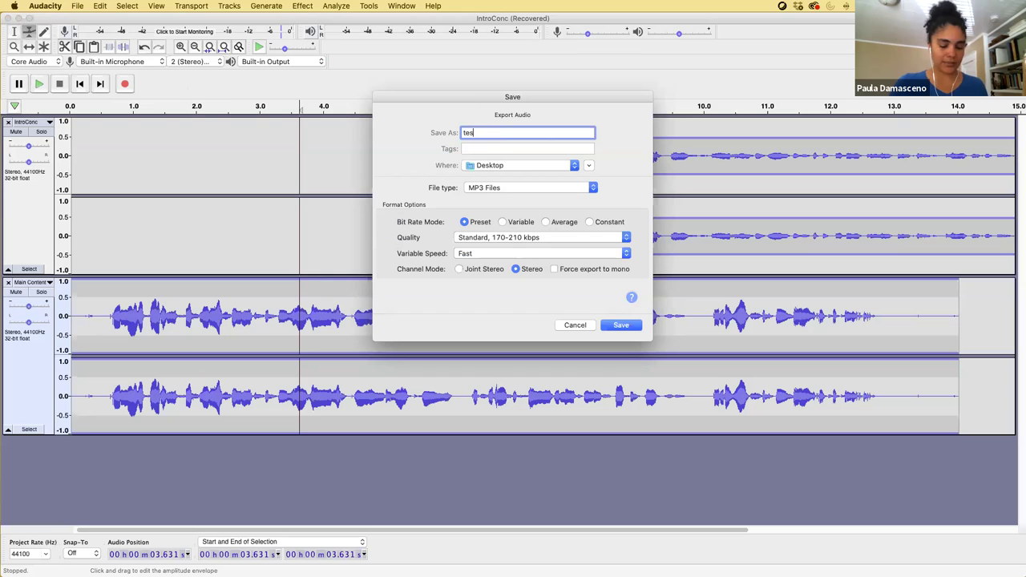
pyautogui.click(620, 324)
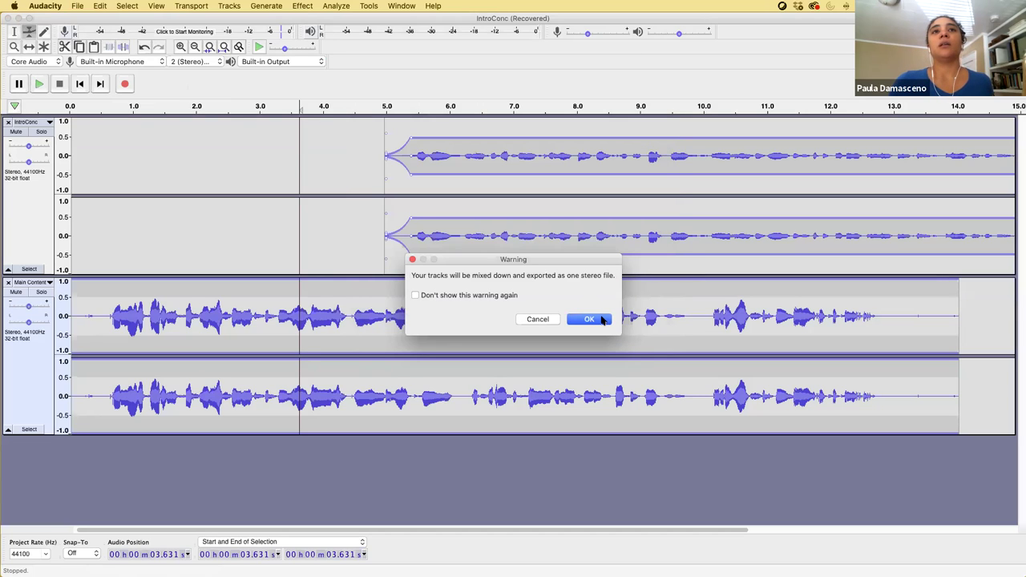
pyautogui.click(601, 320)
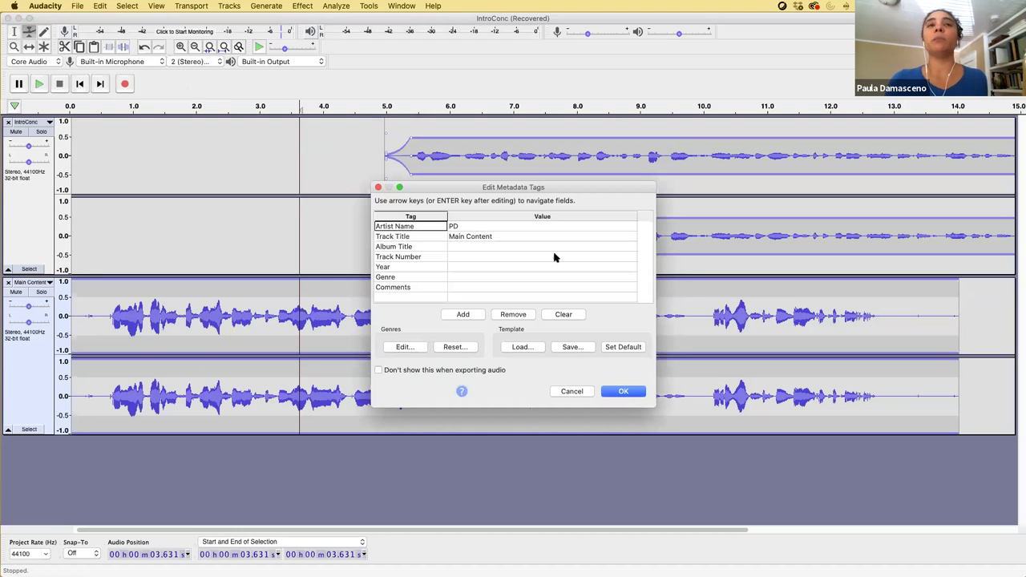
pyautogui.click(461, 227)
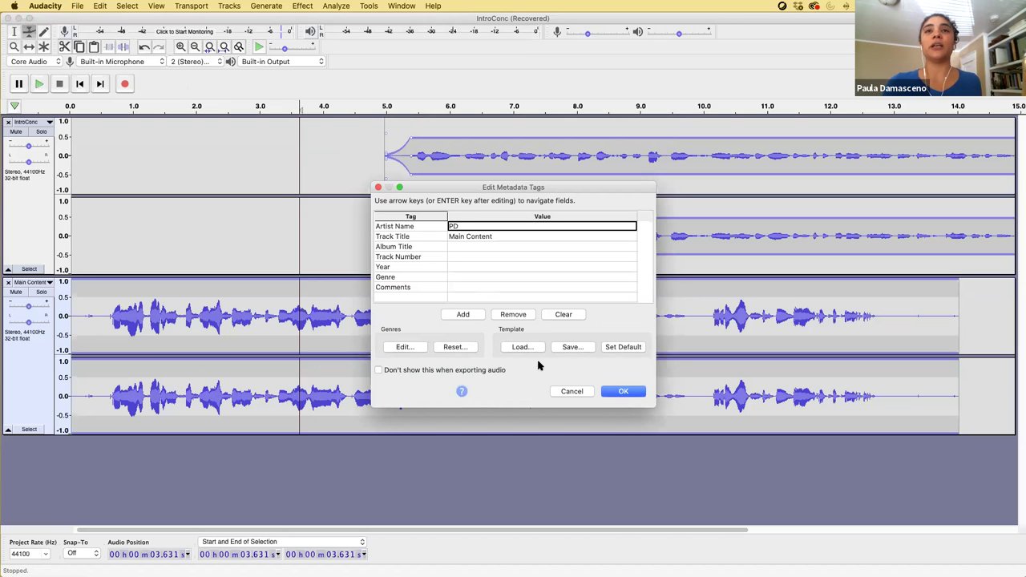
pyautogui.click(572, 392)
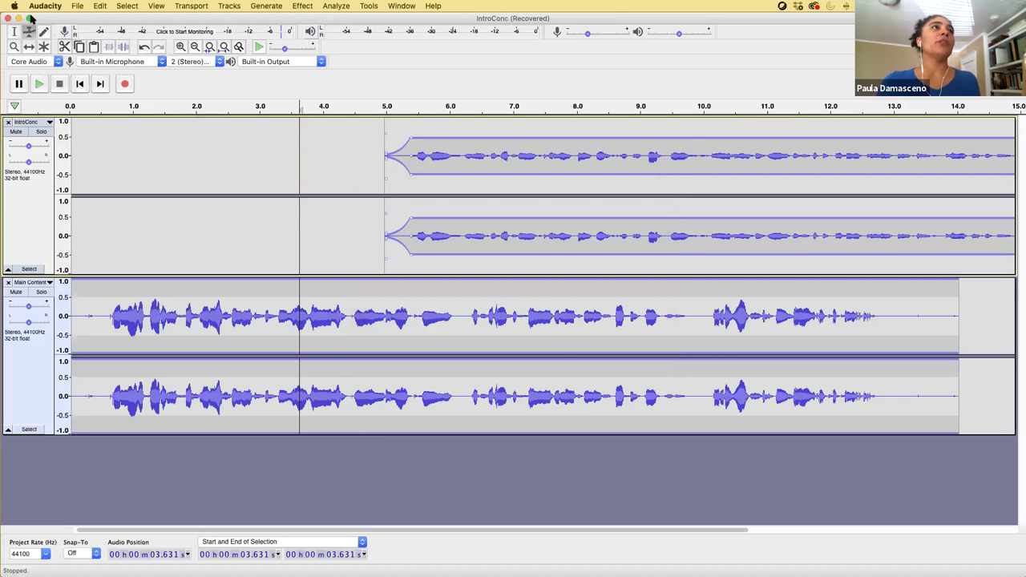